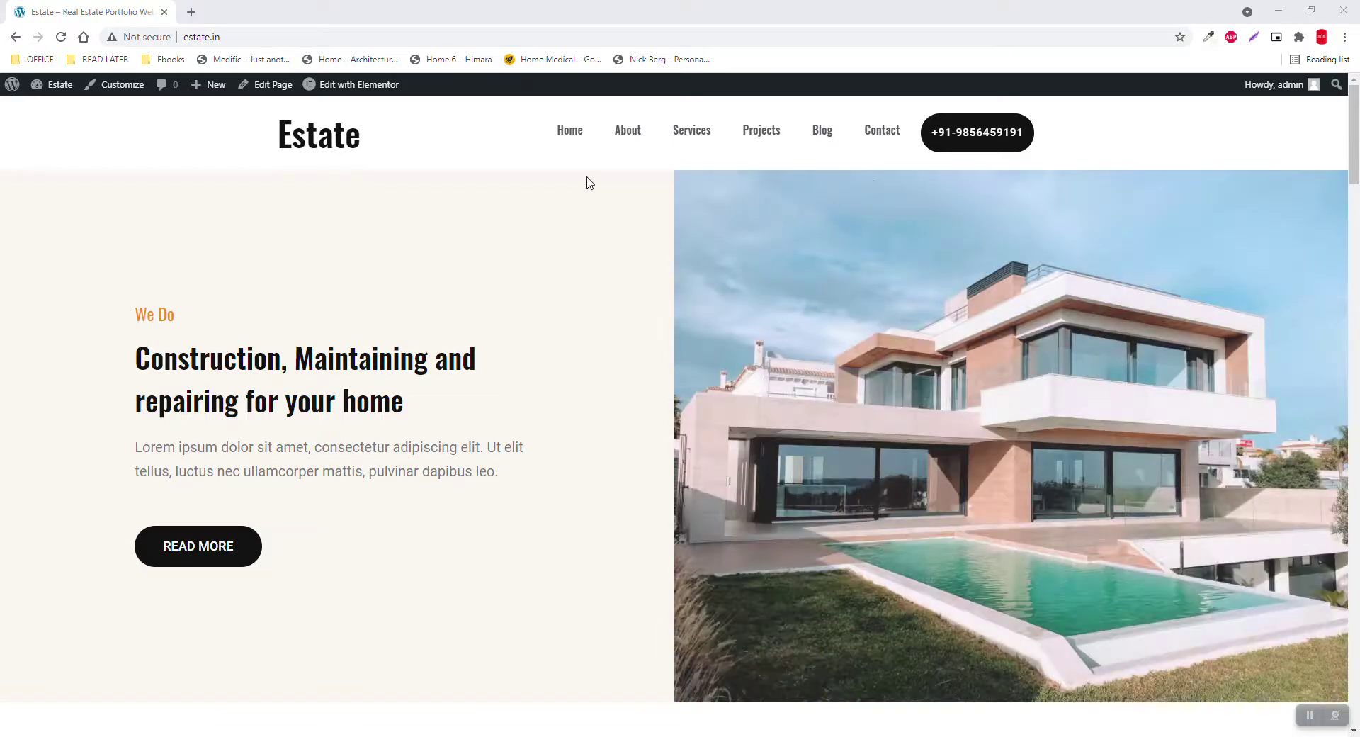
# Step: Test the homepage About, Services and Projects menu links, then open the Blog page
pyautogui.click(627, 131)
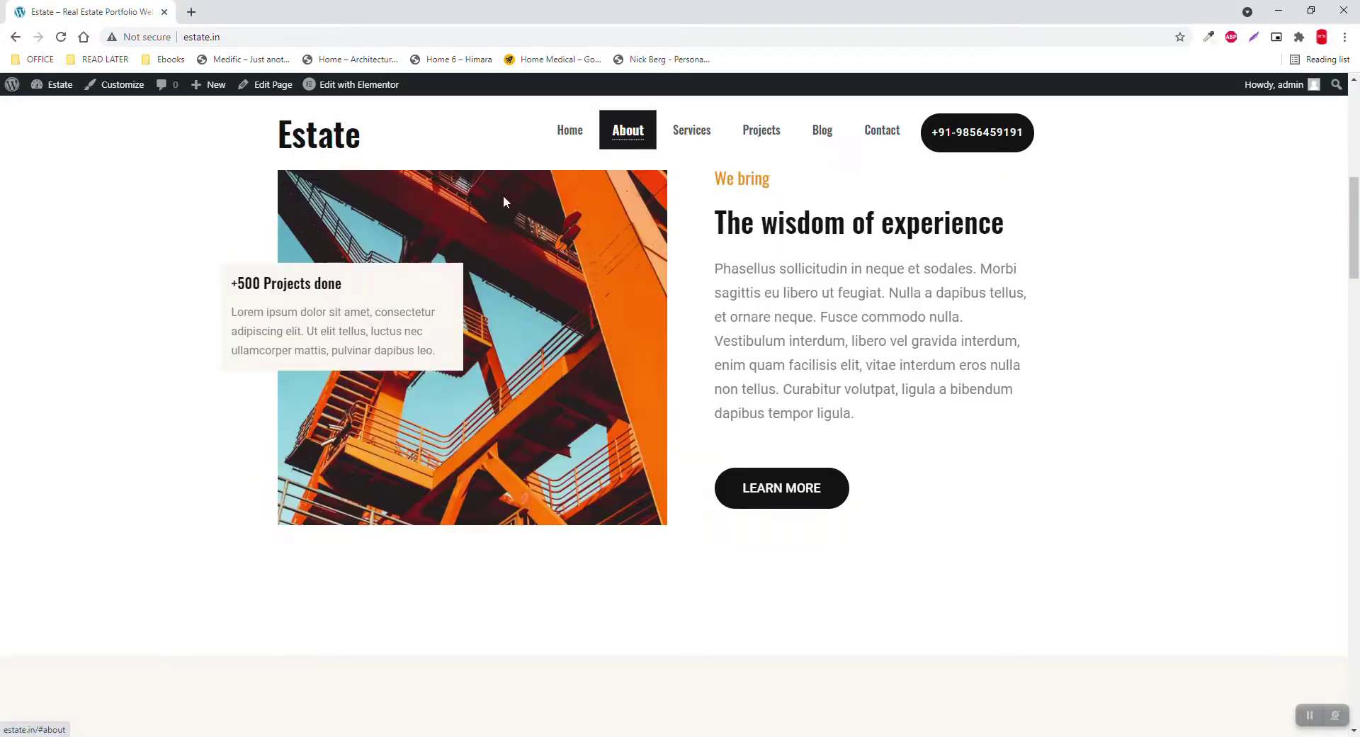
pyautogui.click(698, 140)
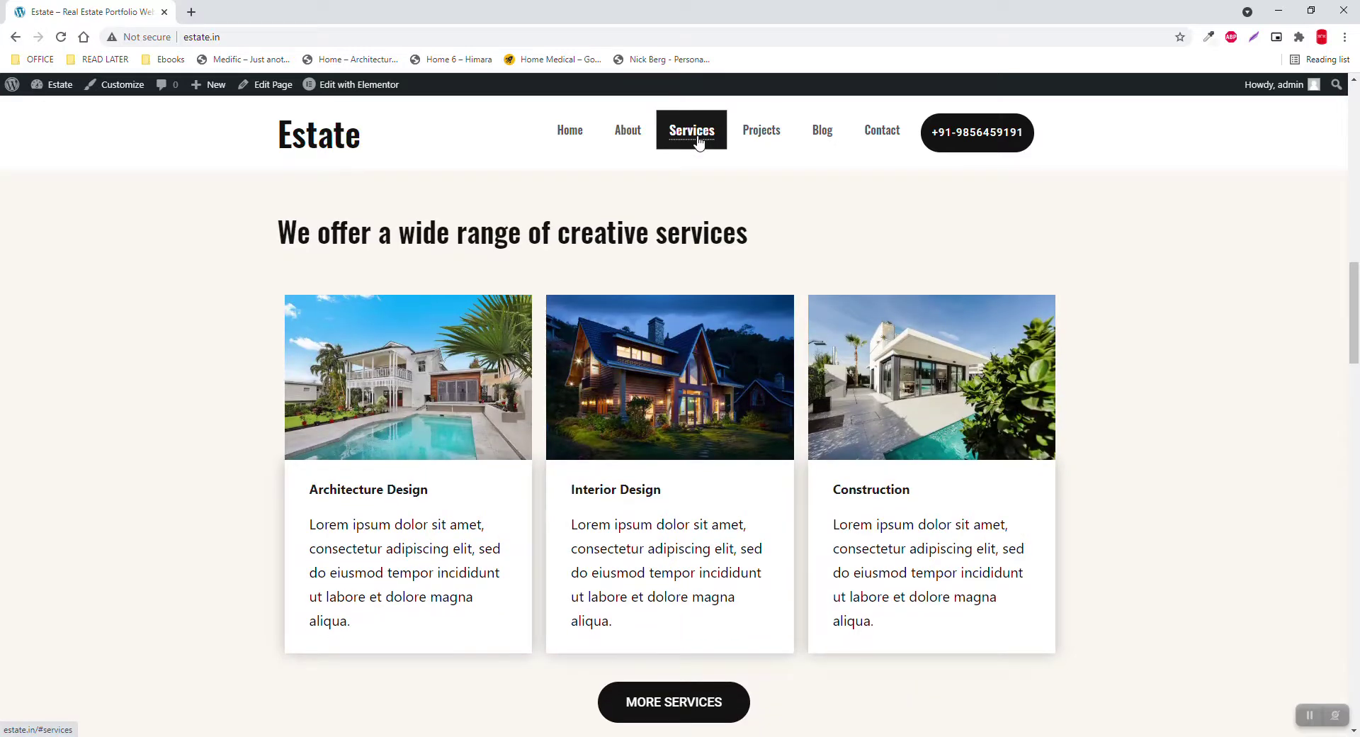
pyautogui.click(760, 140)
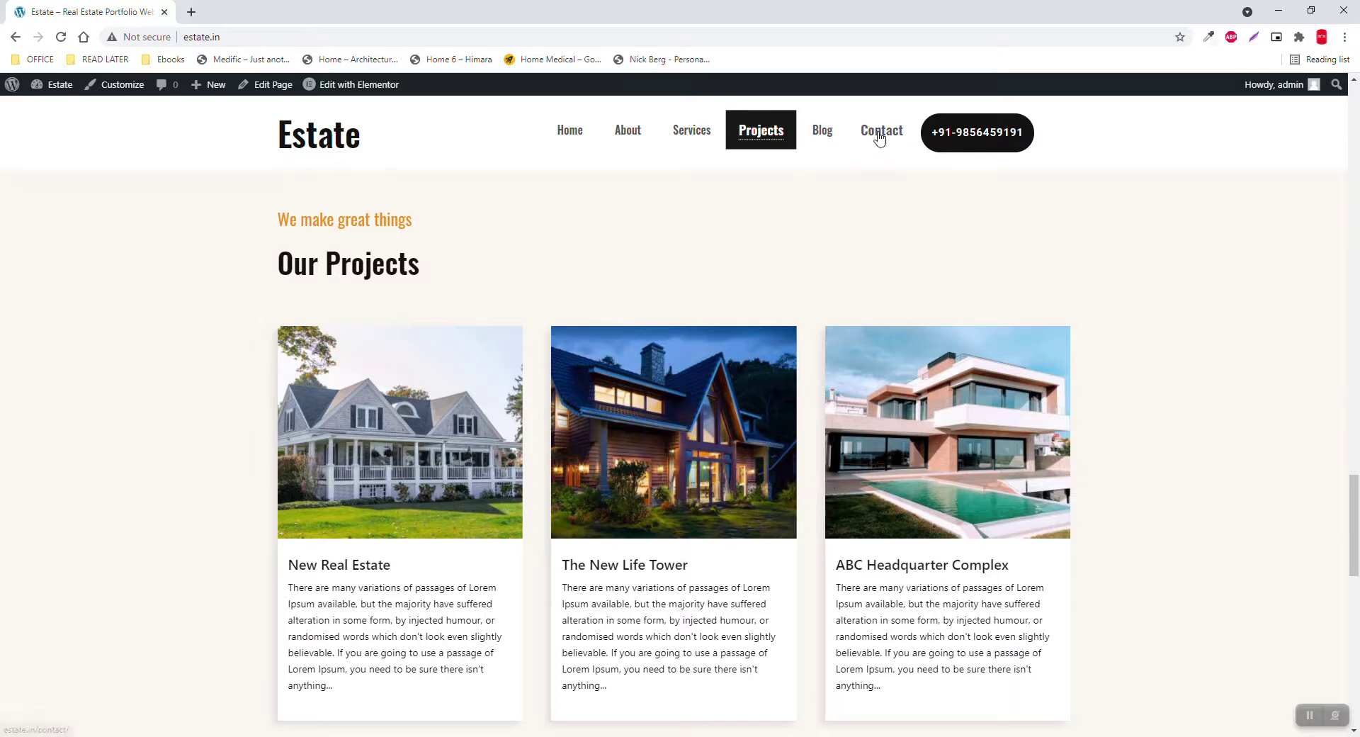
pyautogui.click(827, 132)
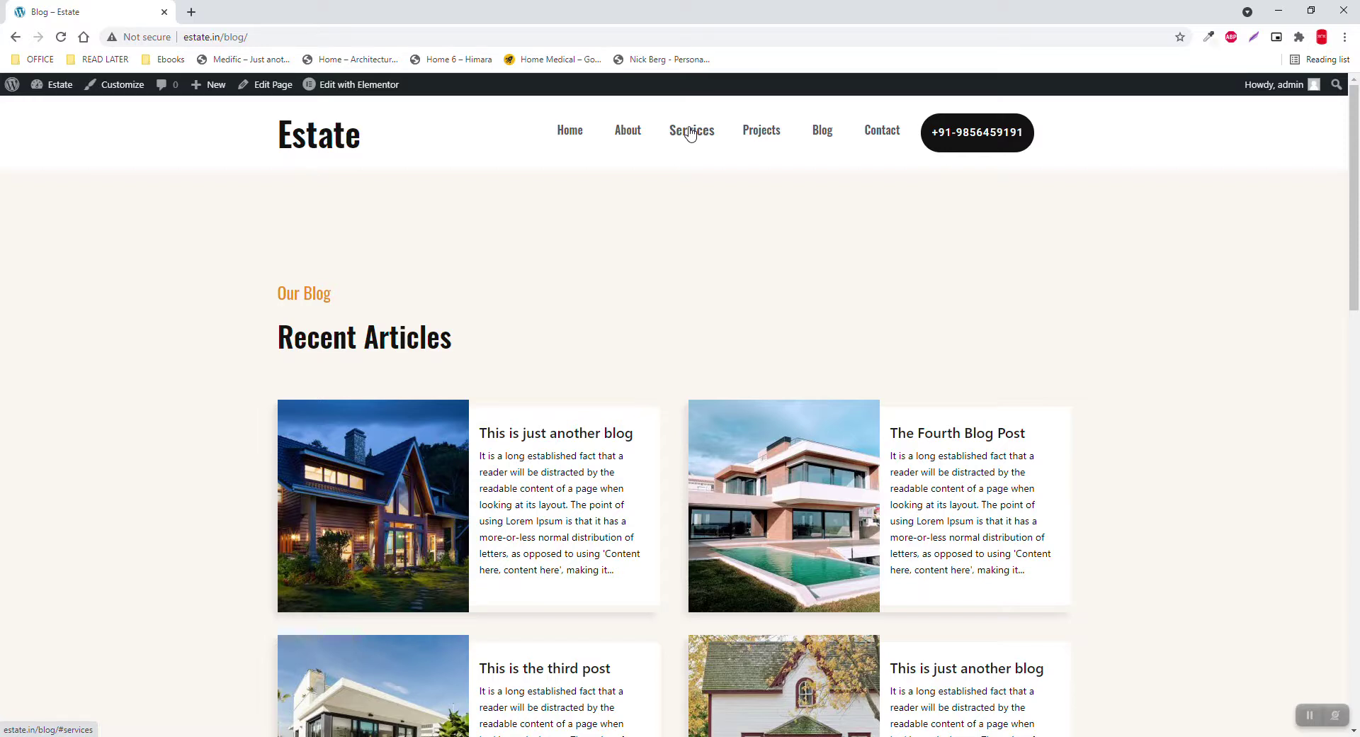
# Step: Confirm Services from the Blog page only reaches estate.in/blog/#services, then return Home
pyautogui.click(691, 133)
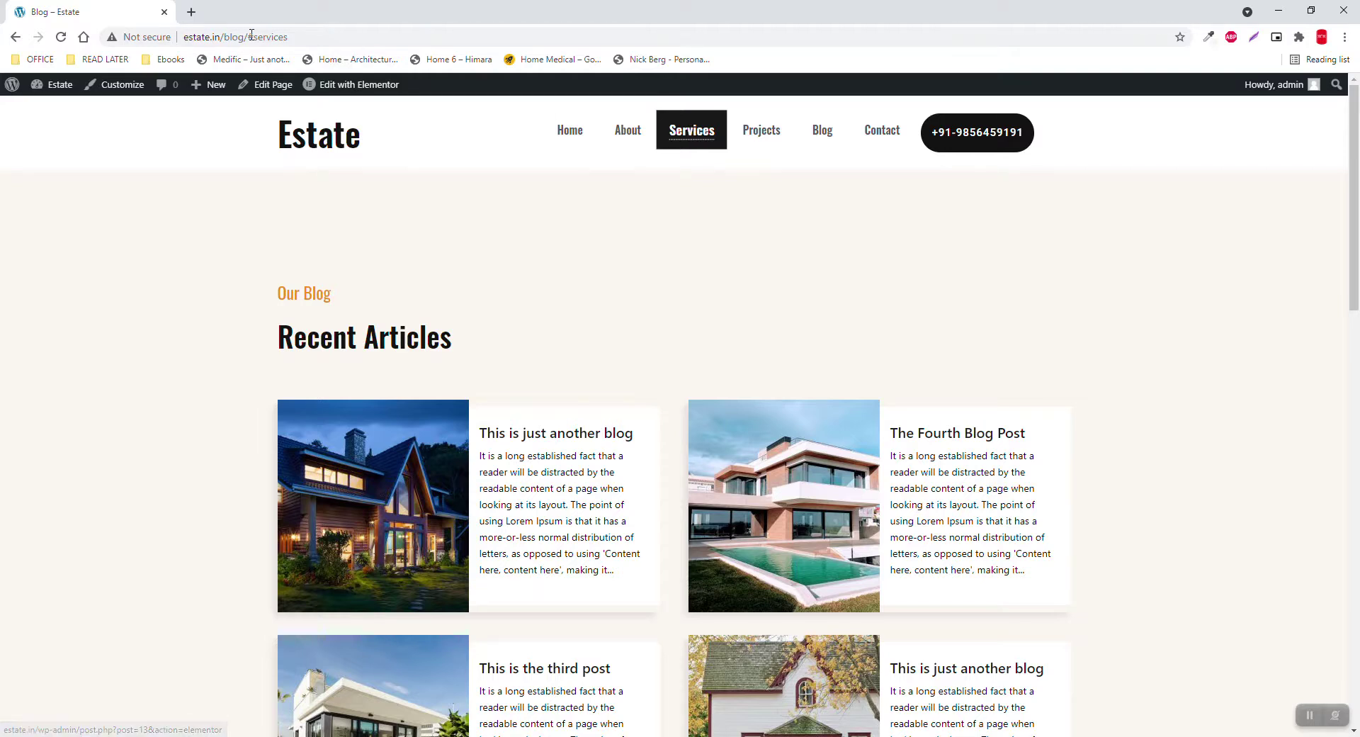
pyautogui.moveTo(247, 36); pyautogui.dragTo(344, 35)
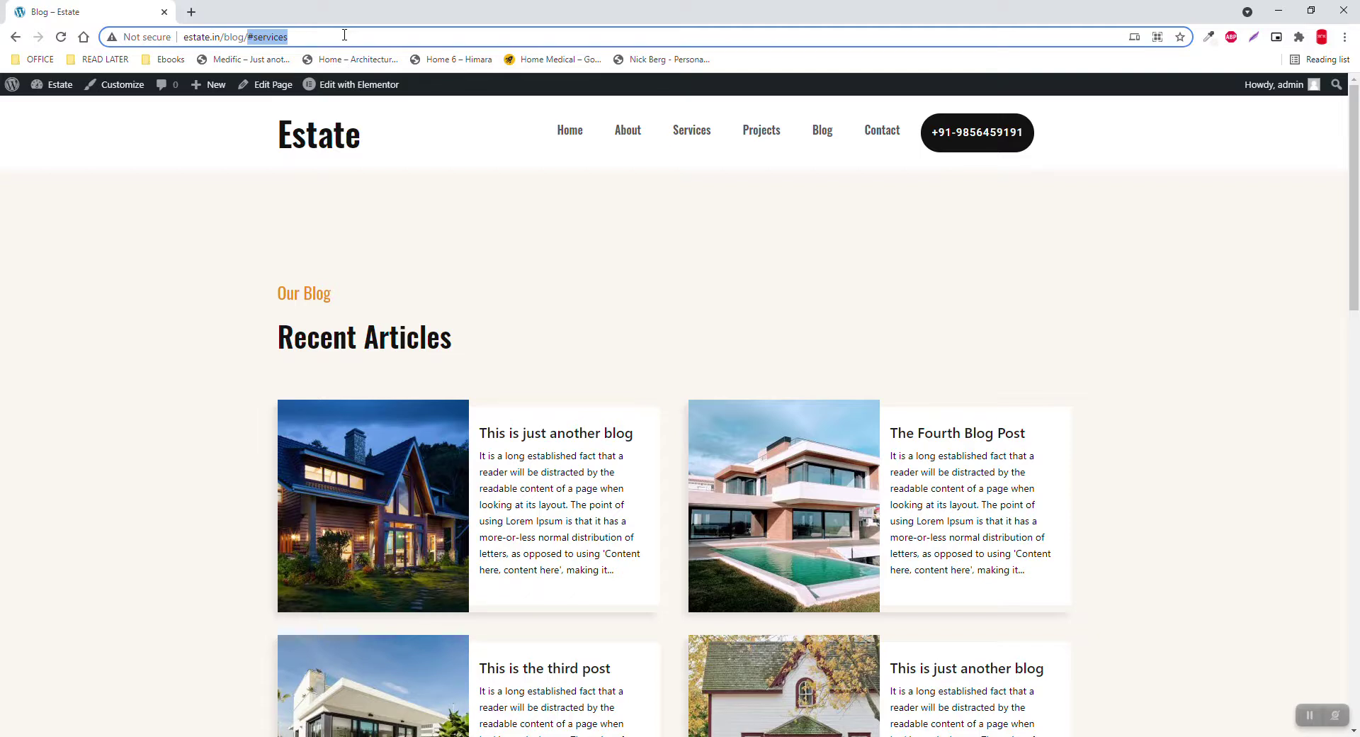
pyautogui.click(570, 131)
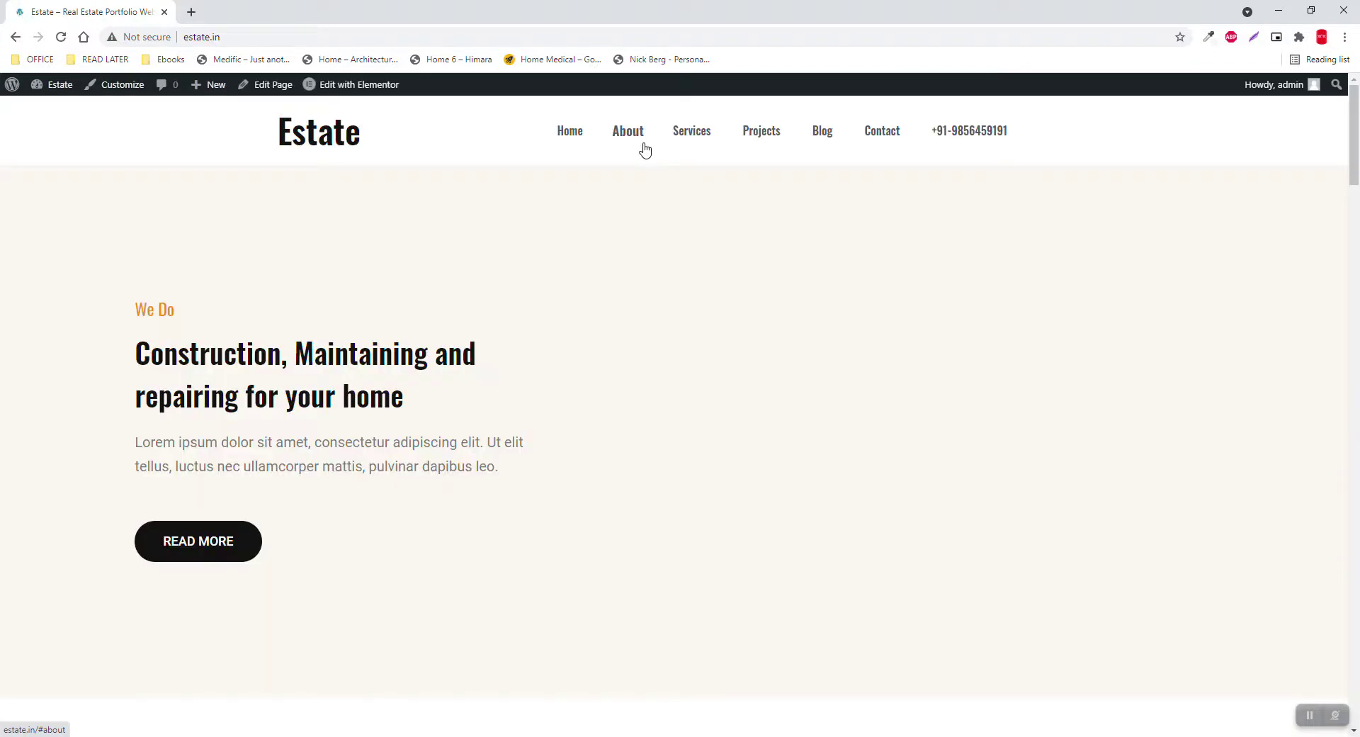
# Step: Scroll the homepage to the 'The wisdom of experience' About section
pyautogui.scroll(-8, 679, 284)
pyautogui.scroll(-3, 920, 355)
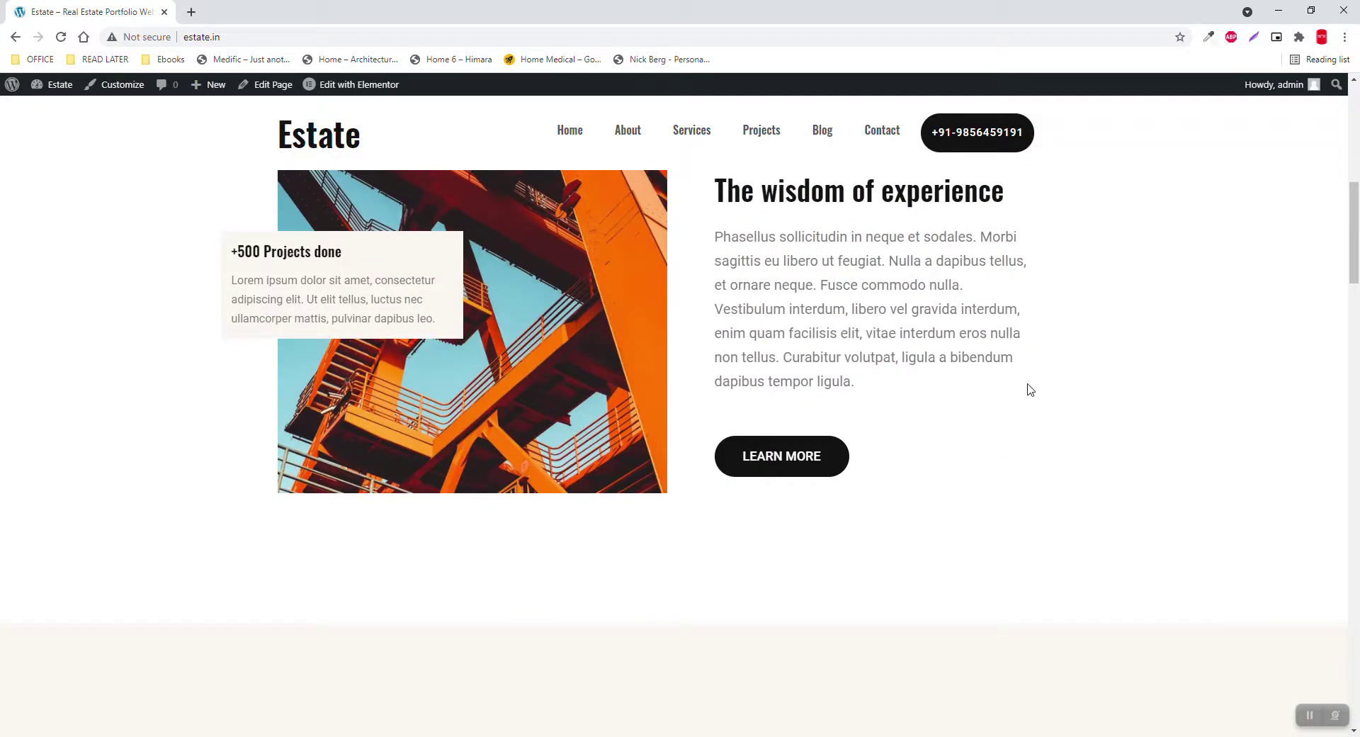
pyautogui.scroll(3, 1026, 389)
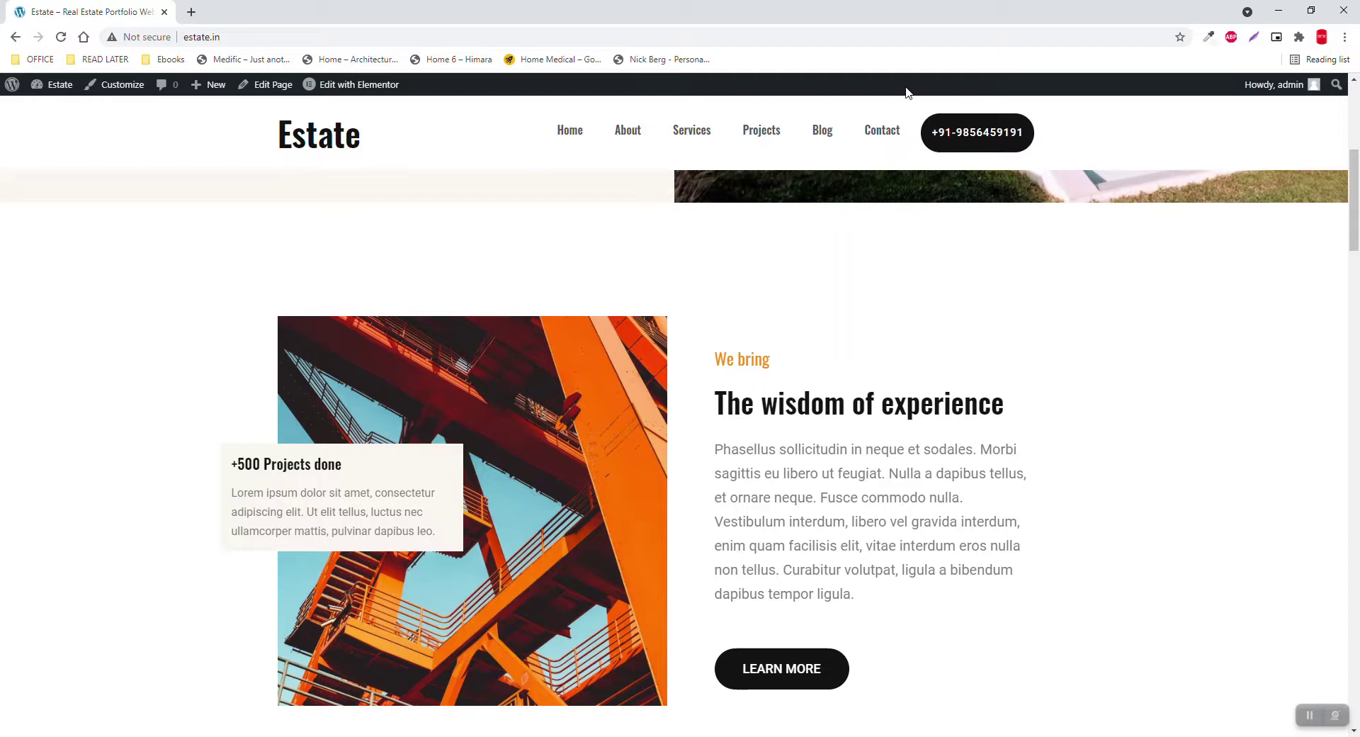
pyautogui.moveTo(55, 84)
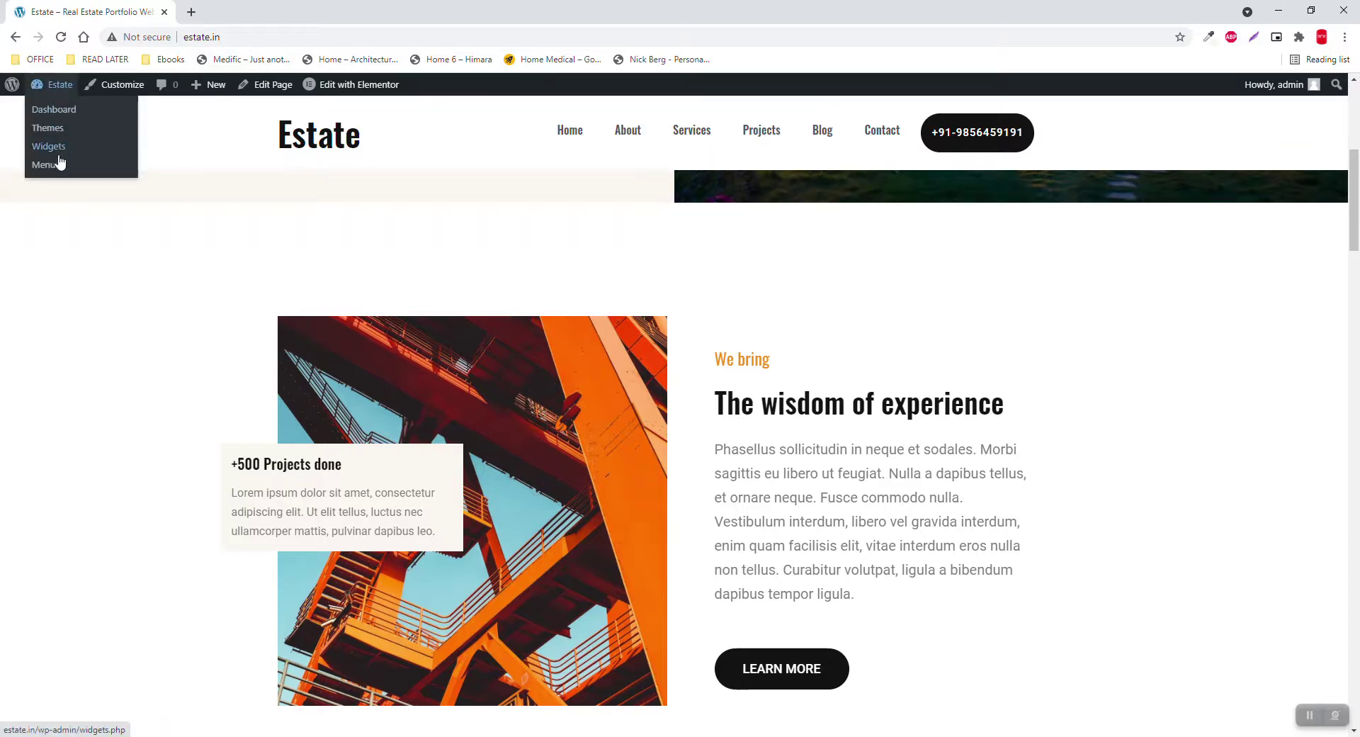
# Step: Open the Main menu editor and expand the About custom link showing its #about URL
pyautogui.click(59, 165)
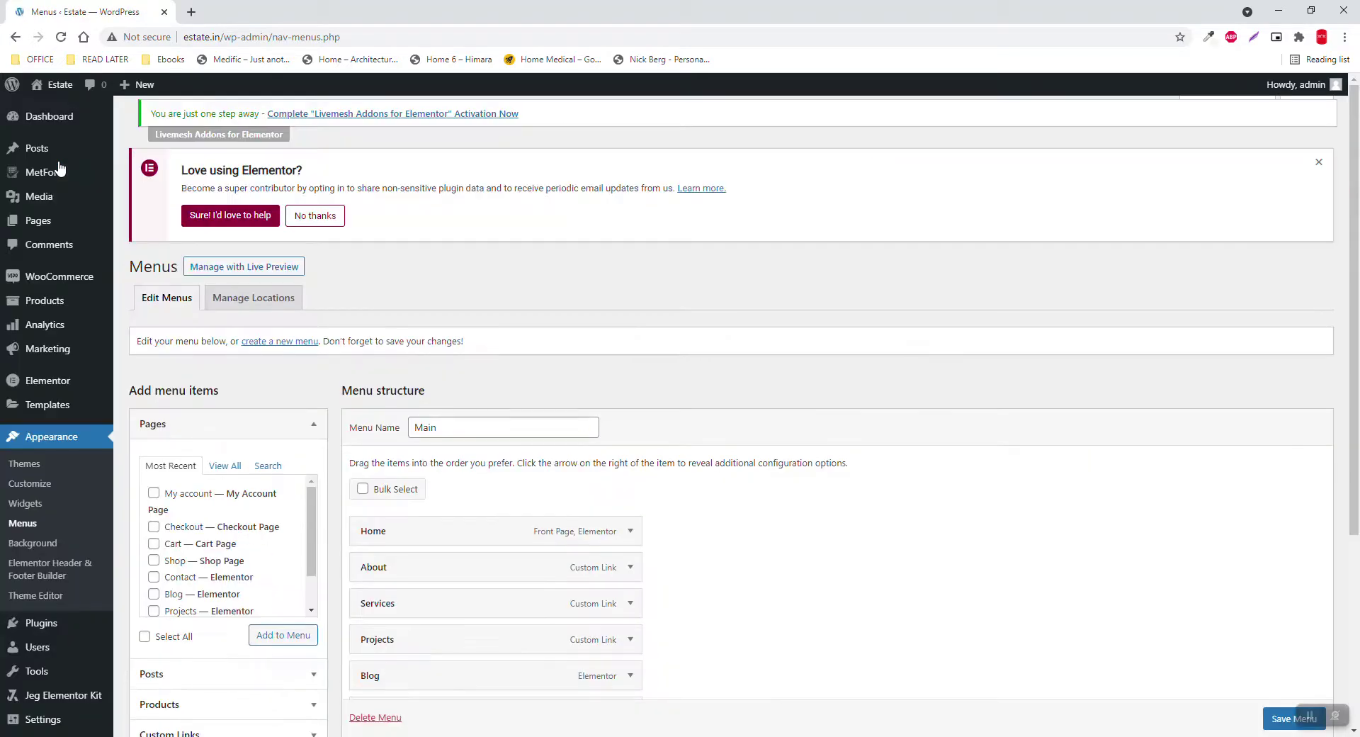
pyautogui.scroll(-2, 460, 424)
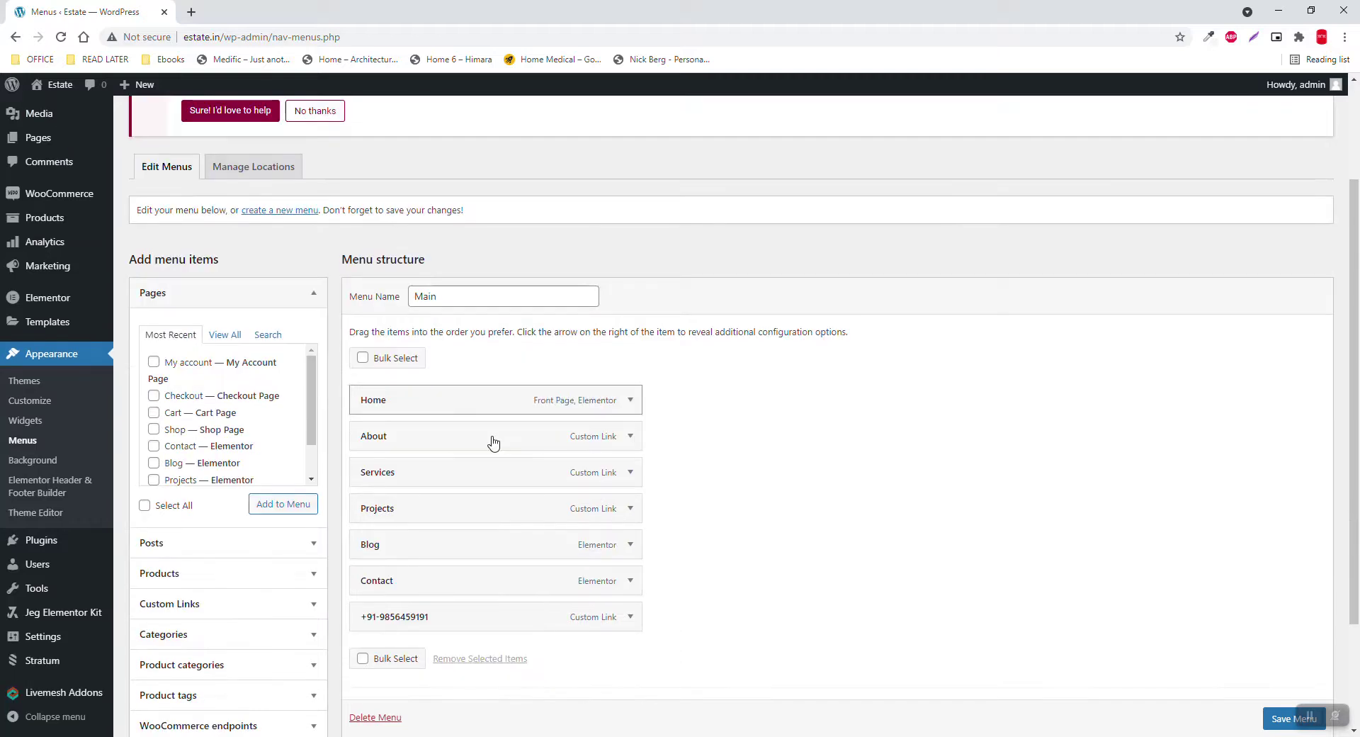
pyautogui.click(629, 436)
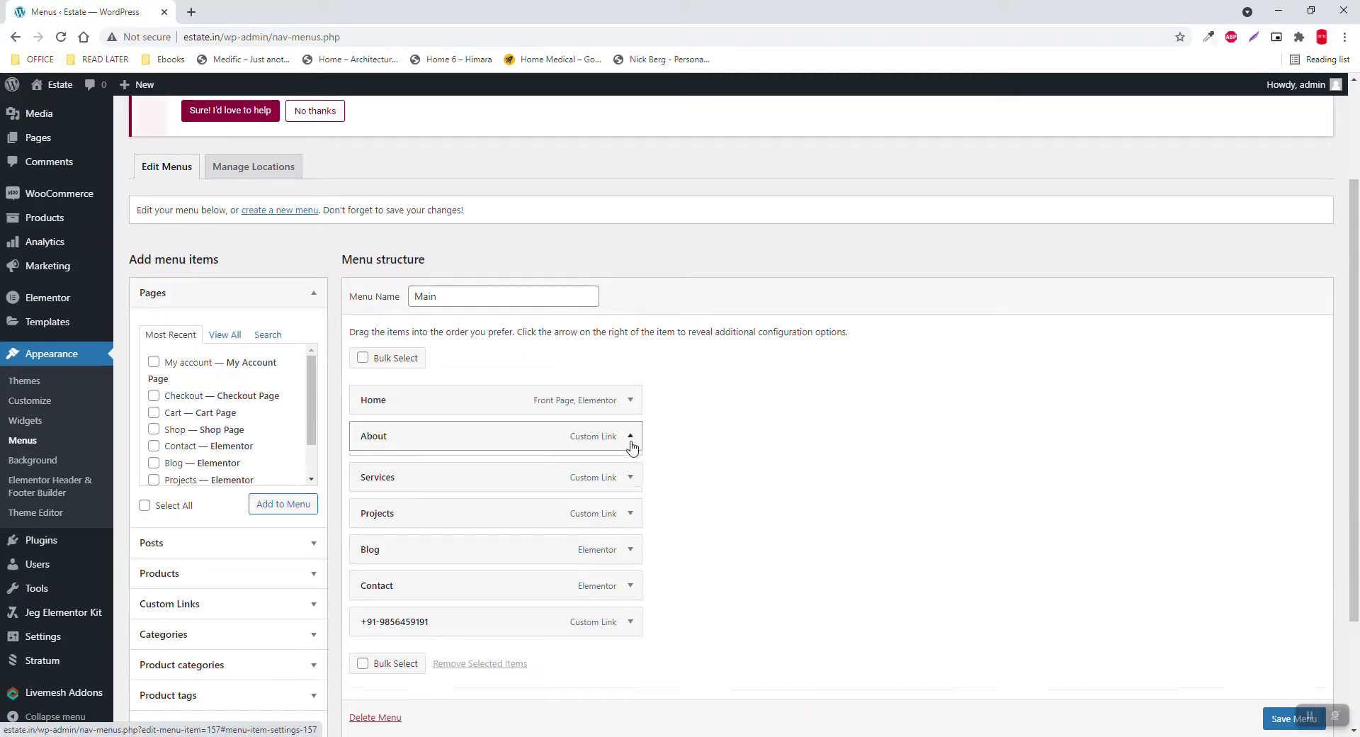
pyautogui.moveTo(399, 484); pyautogui.dragTo(356, 488)
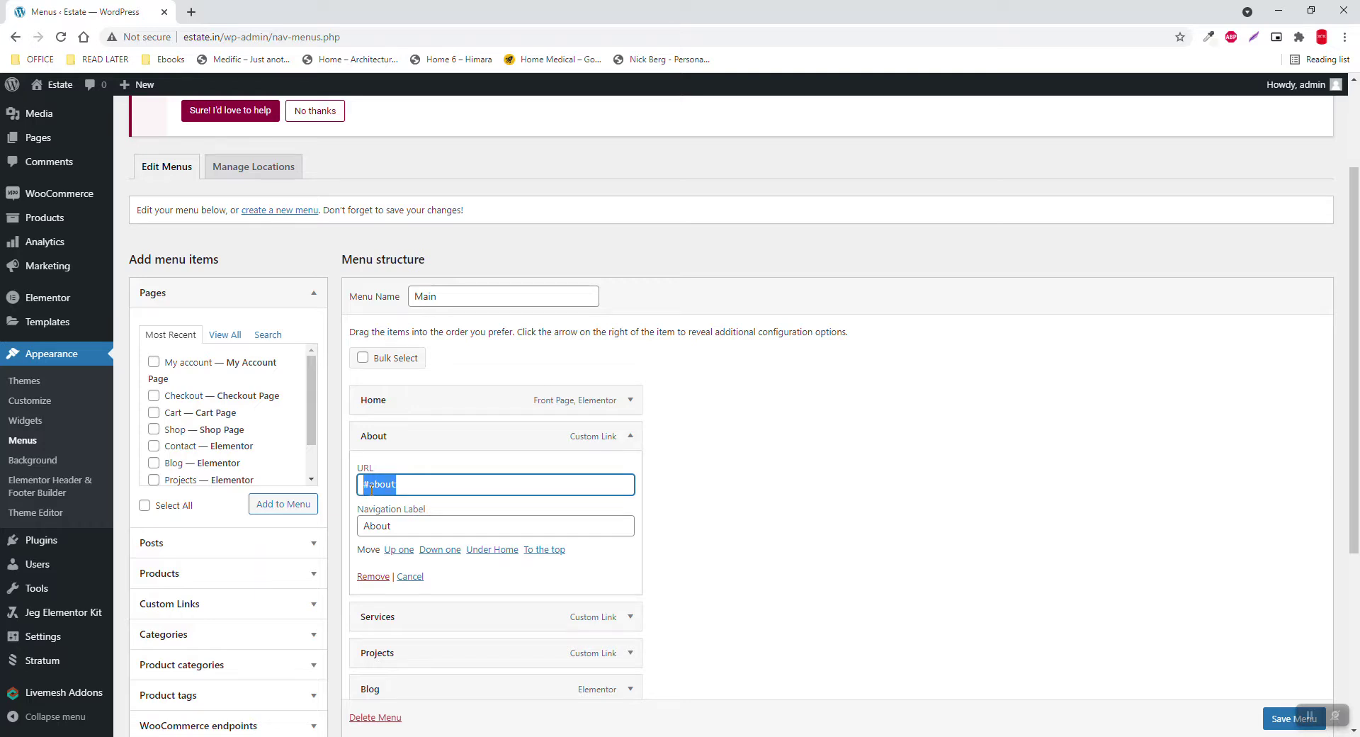
pyautogui.doubleClick(202, 37)
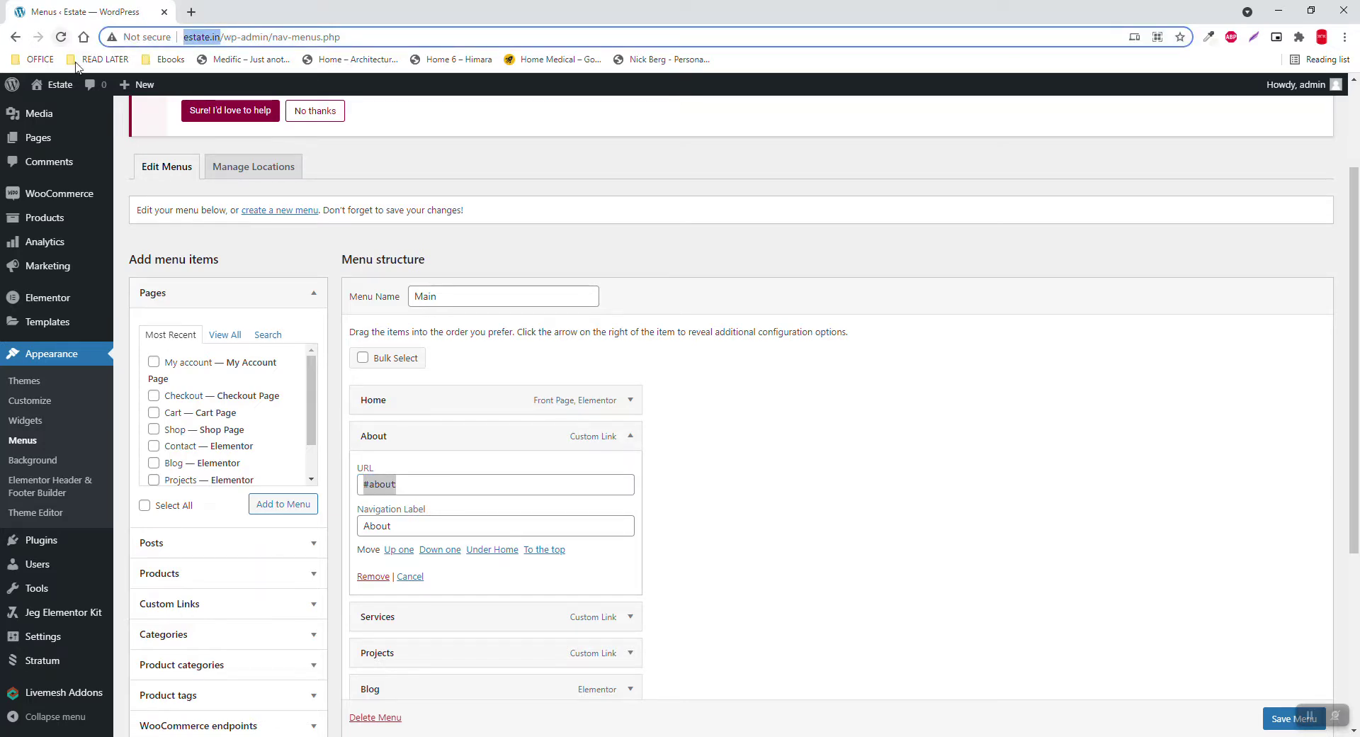
pyautogui.click(366, 485)
pyautogui.write('http://estate.in/')
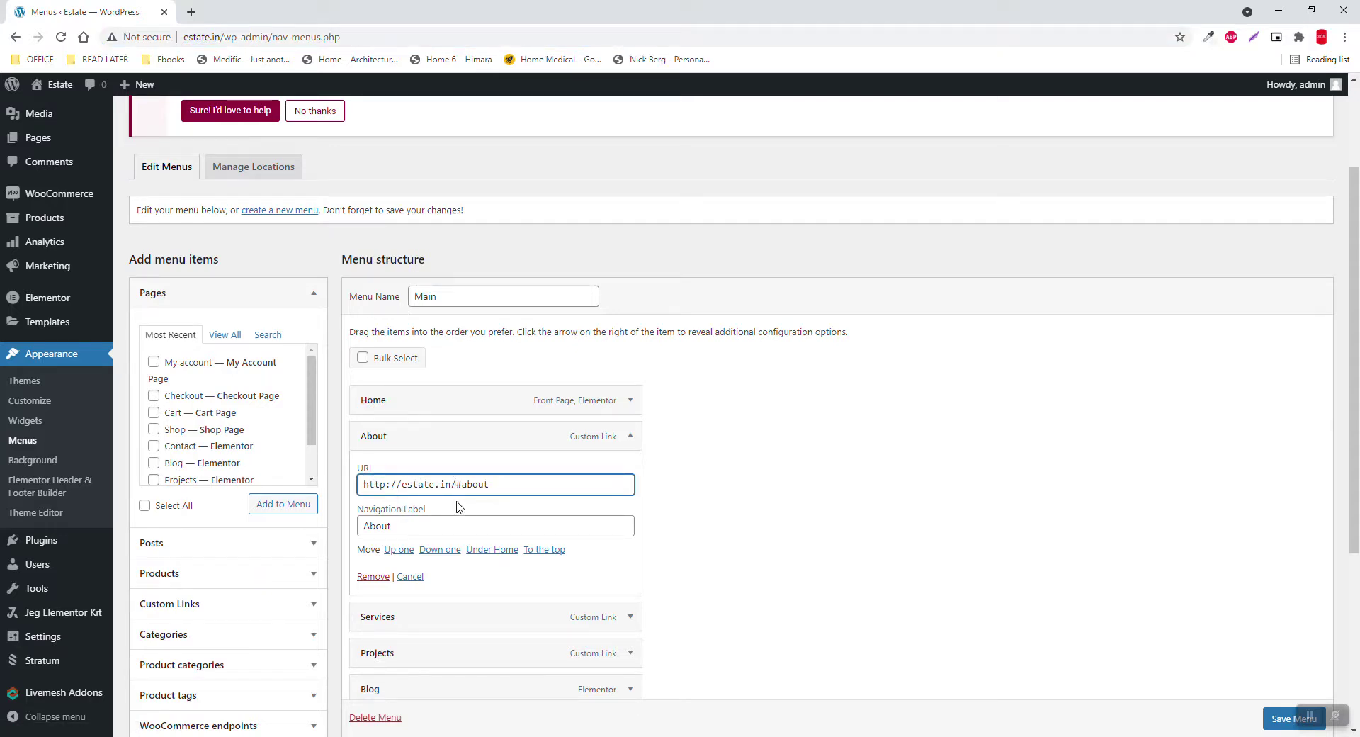
pyautogui.moveTo(455, 484); pyautogui.dragTo(501, 485)
pyautogui.click(630, 619)
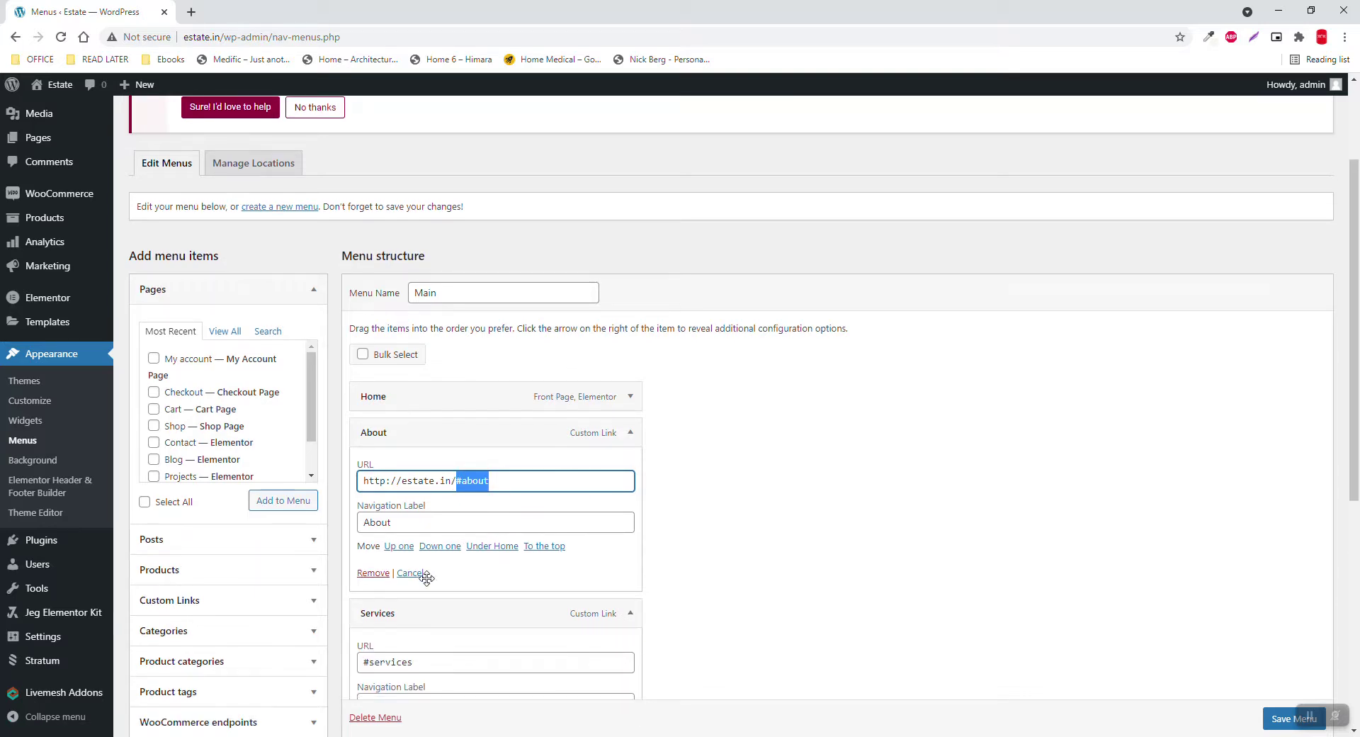
pyautogui.scroll(-4, 423, 571)
pyautogui.click(365, 384)
pyautogui.write('http://estate.in/')
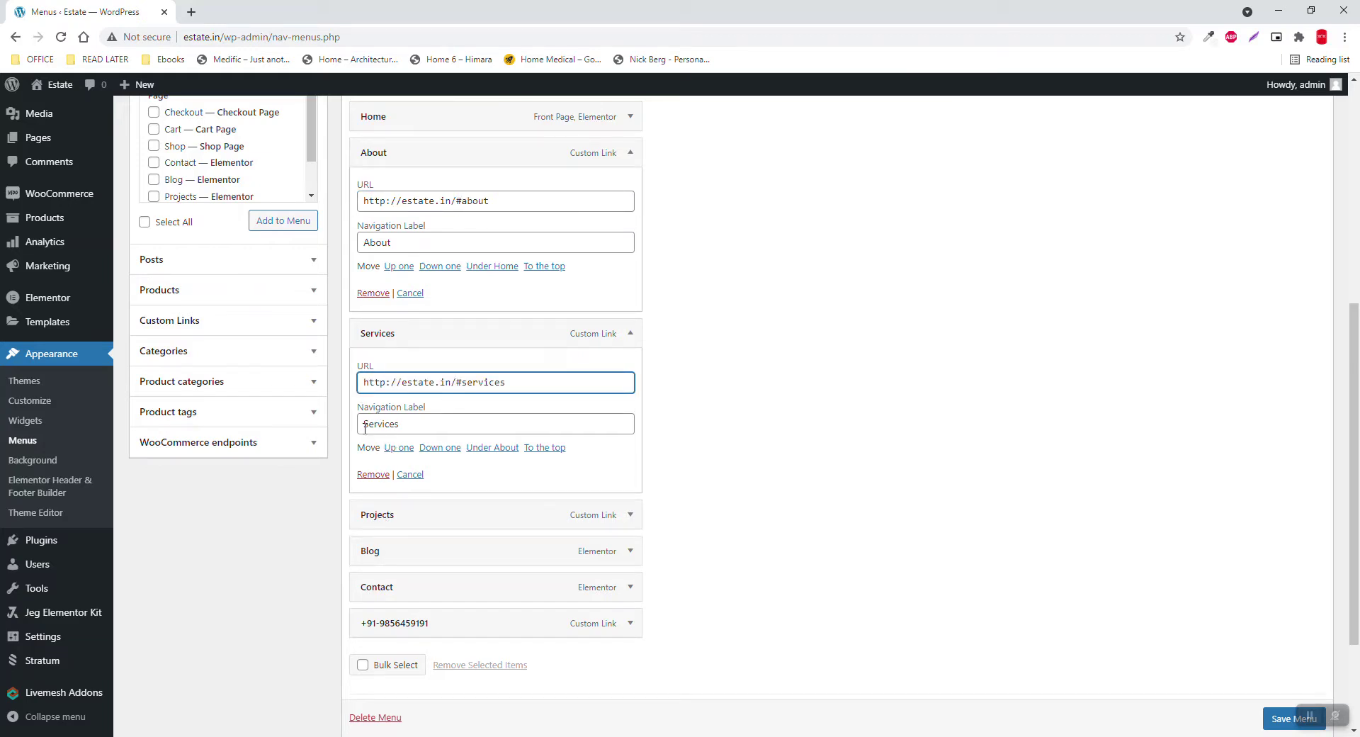
pyautogui.click(630, 515)
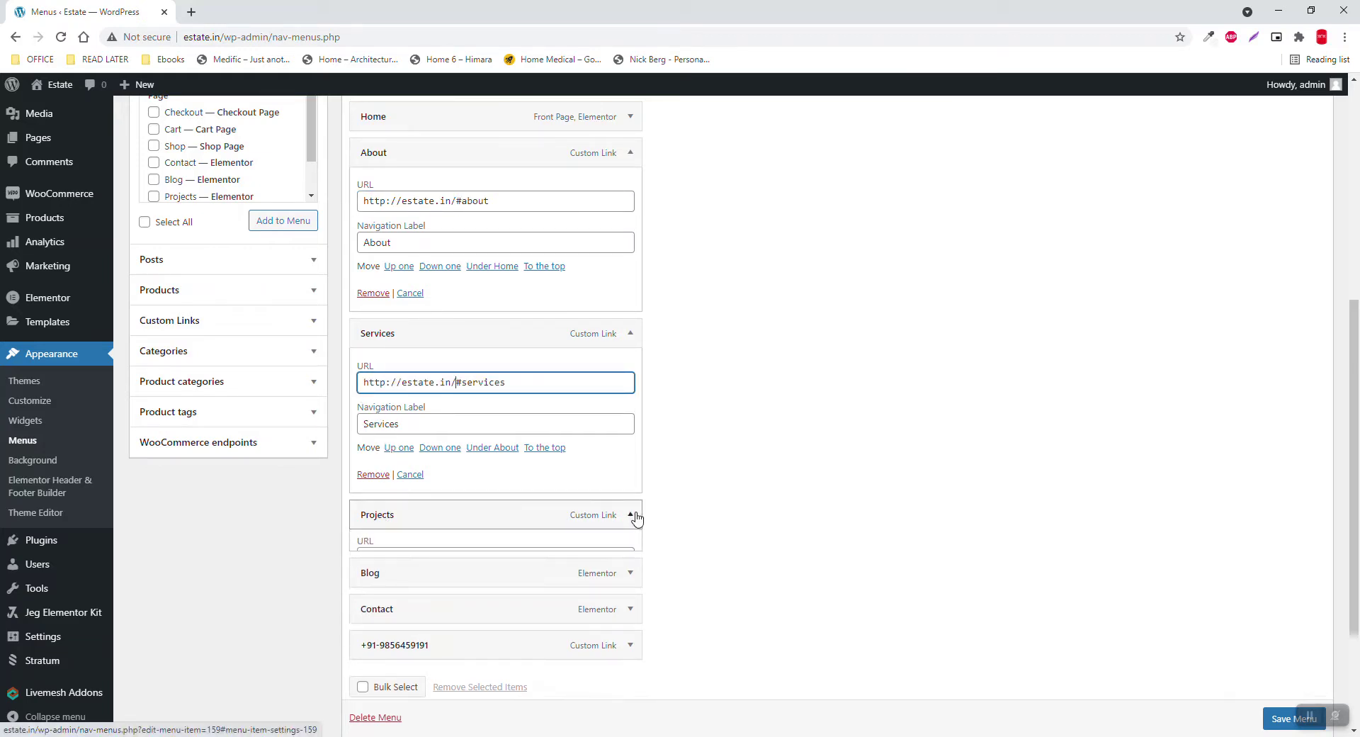
pyautogui.click(364, 564)
pyautogui.write('http://estate.in/')
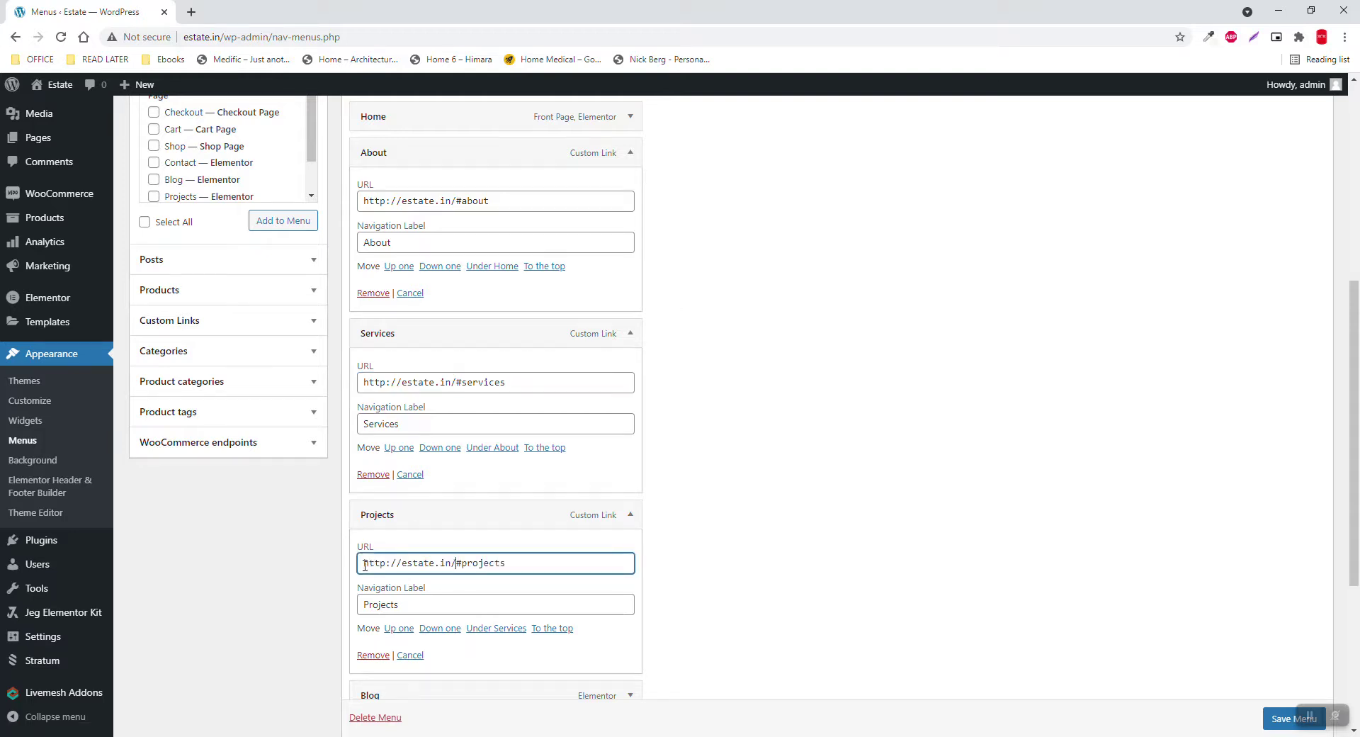
# Step: Save the updated Main menu and view the live Estate site
pyautogui.scroll(-1, 708, 467)
pyautogui.scroll(-1, 1267, 723)
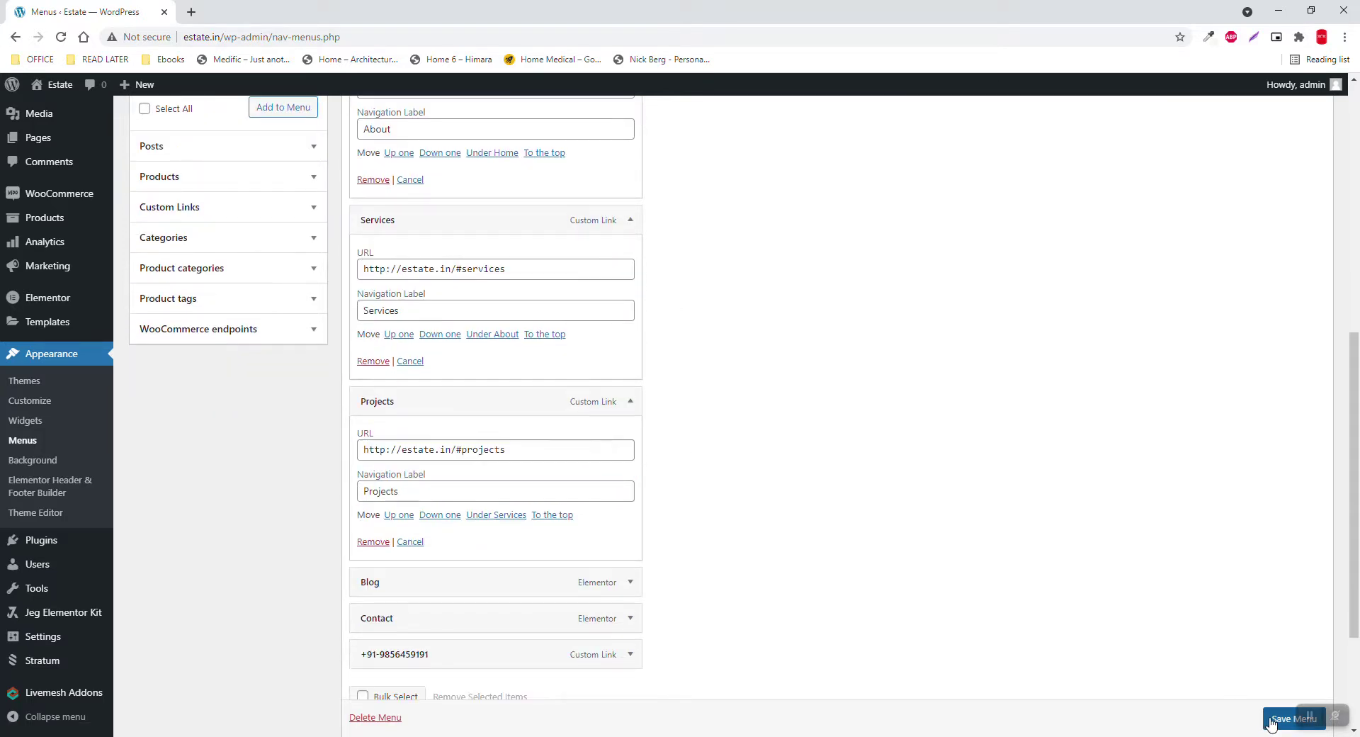
pyautogui.click(1269, 720)
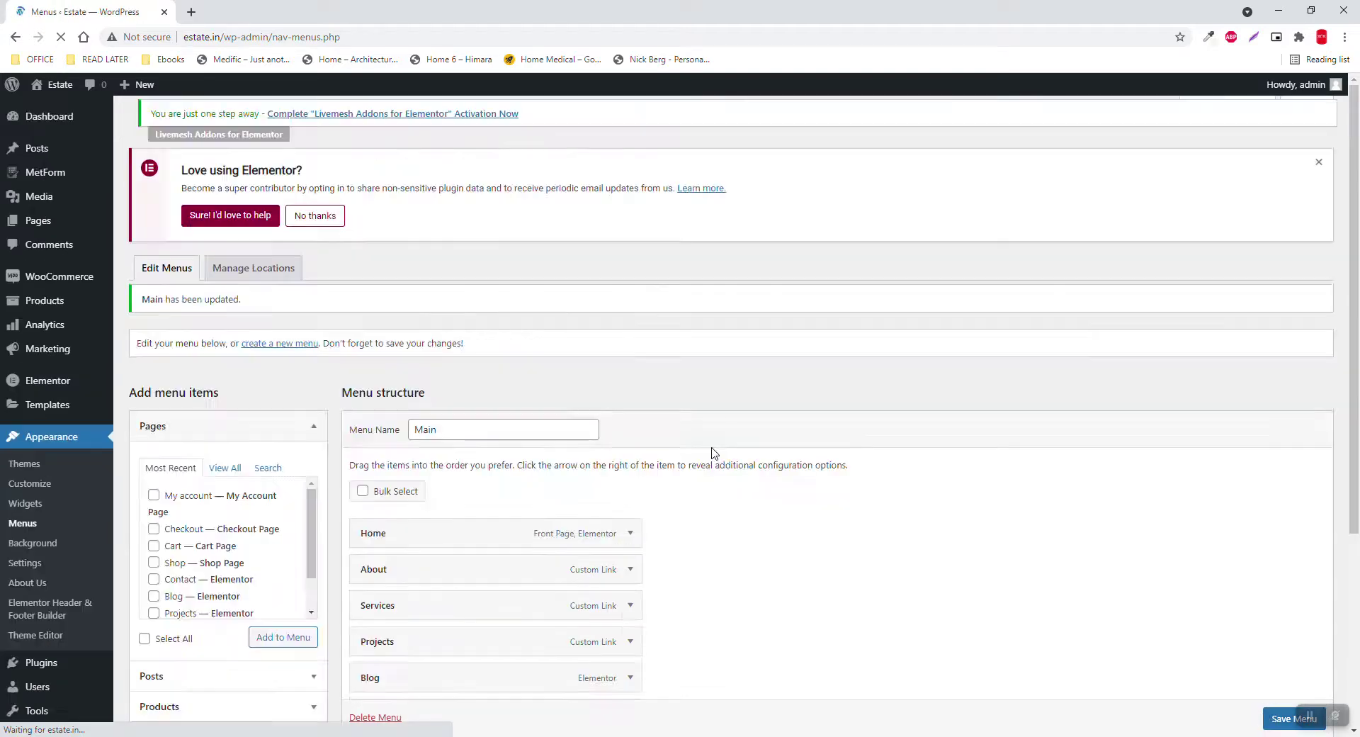
pyautogui.click(61, 86)
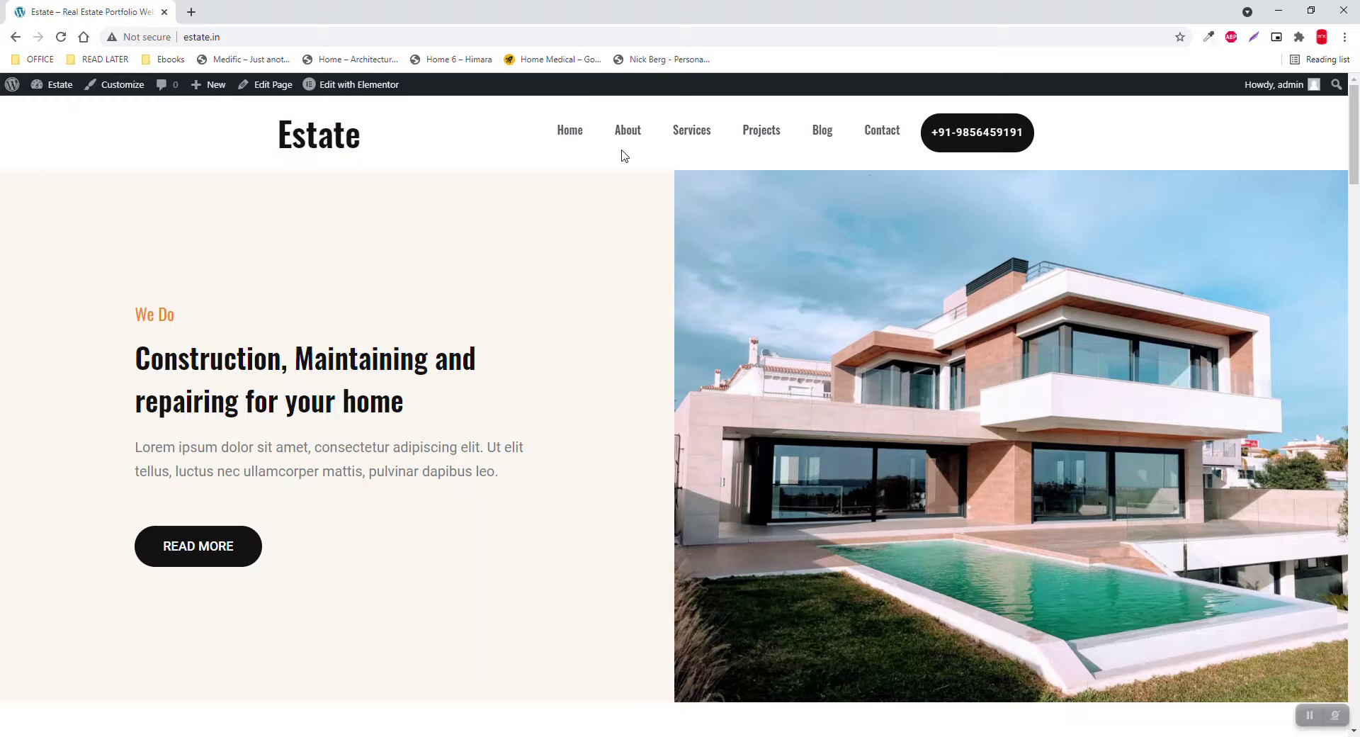
# Step: Test the About, Services, Projects and Contact menu links on the live site
pyautogui.click(628, 135)
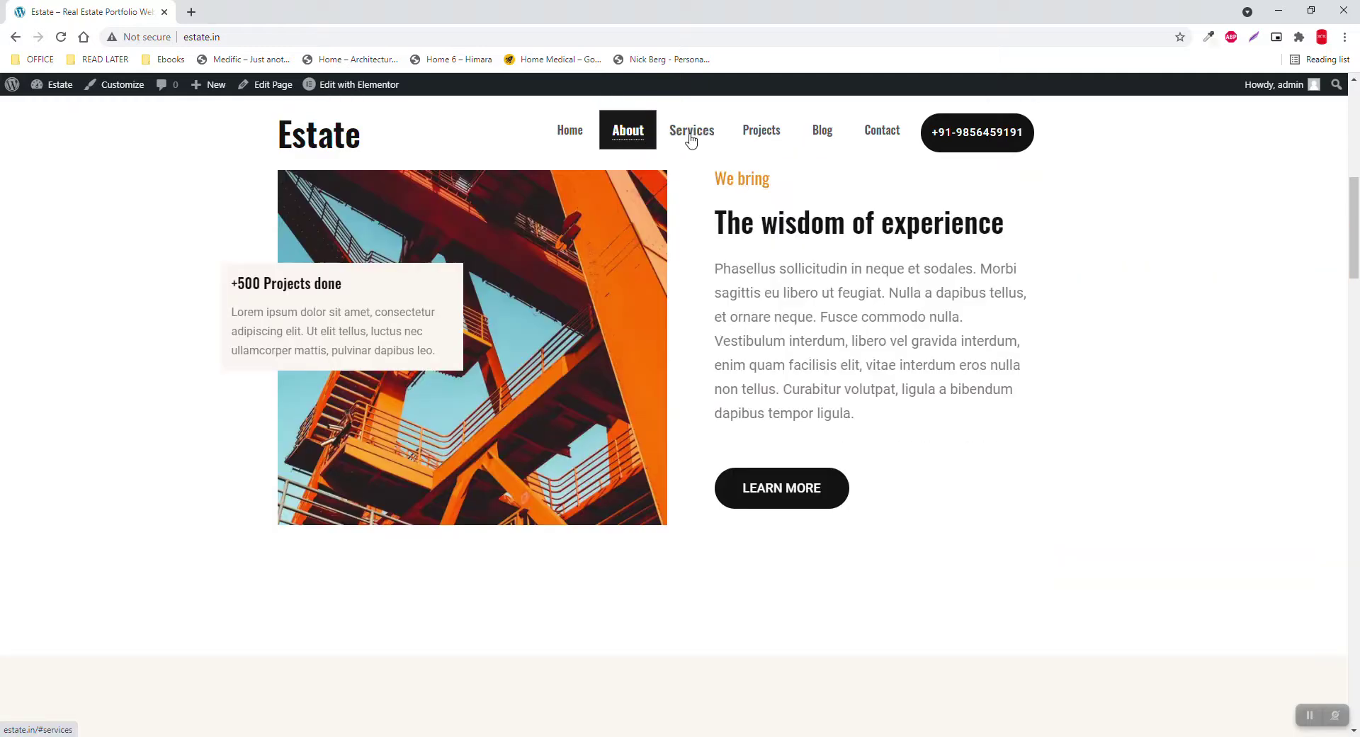
pyautogui.click(690, 138)
pyautogui.click(775, 140)
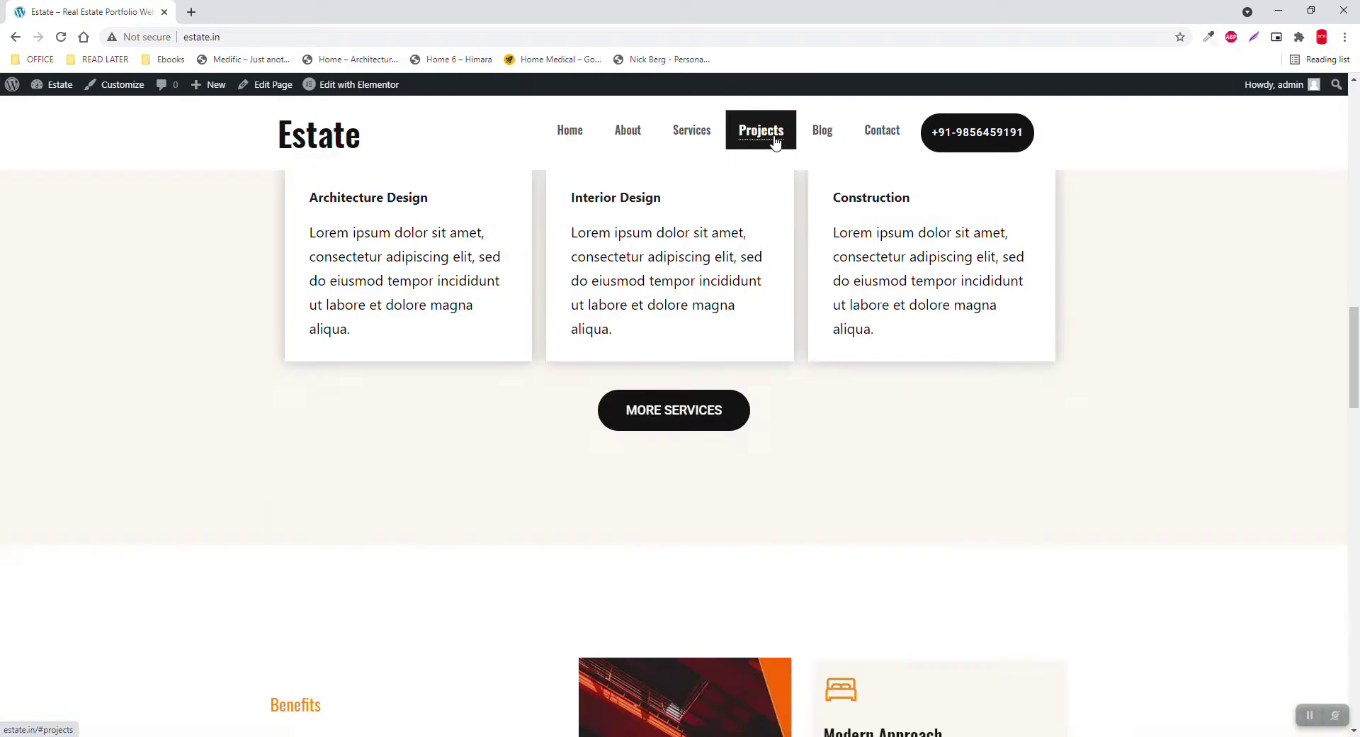
pyautogui.click(882, 138)
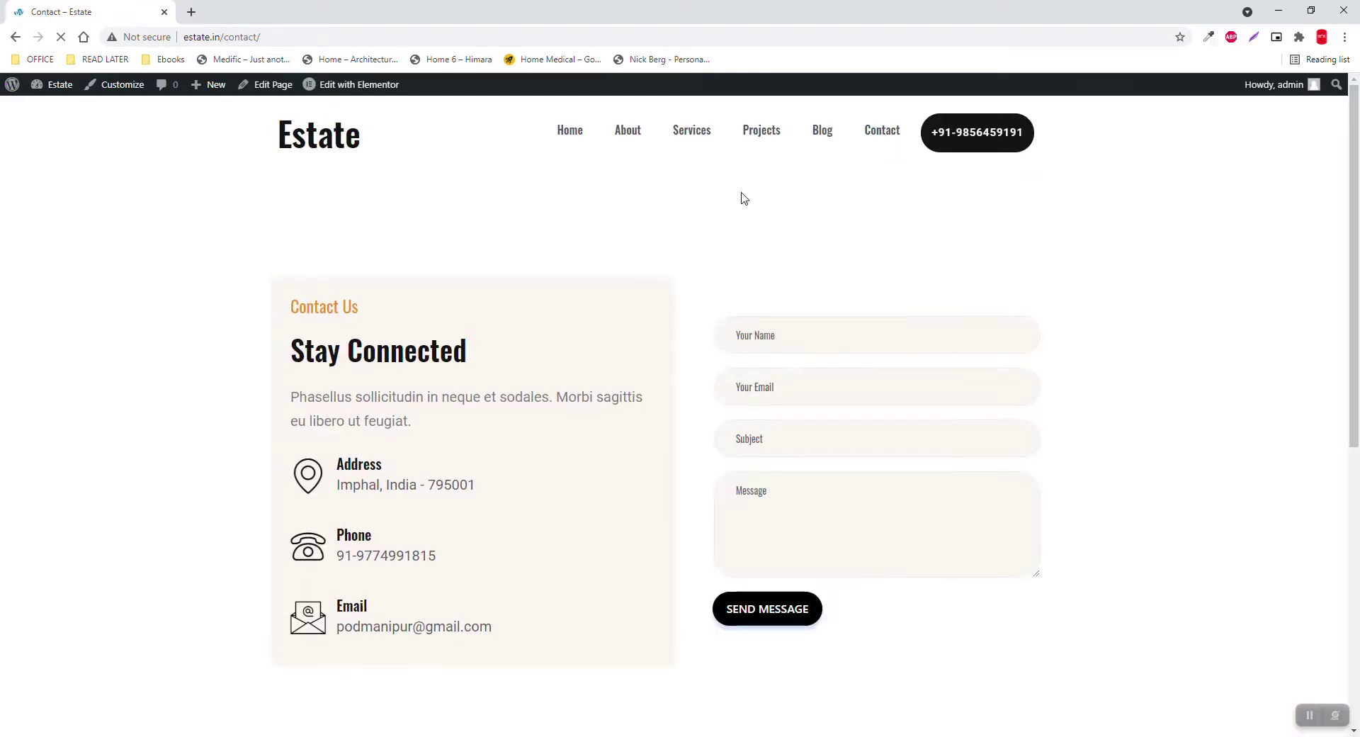
pyautogui.scroll(-2, 914, 292)
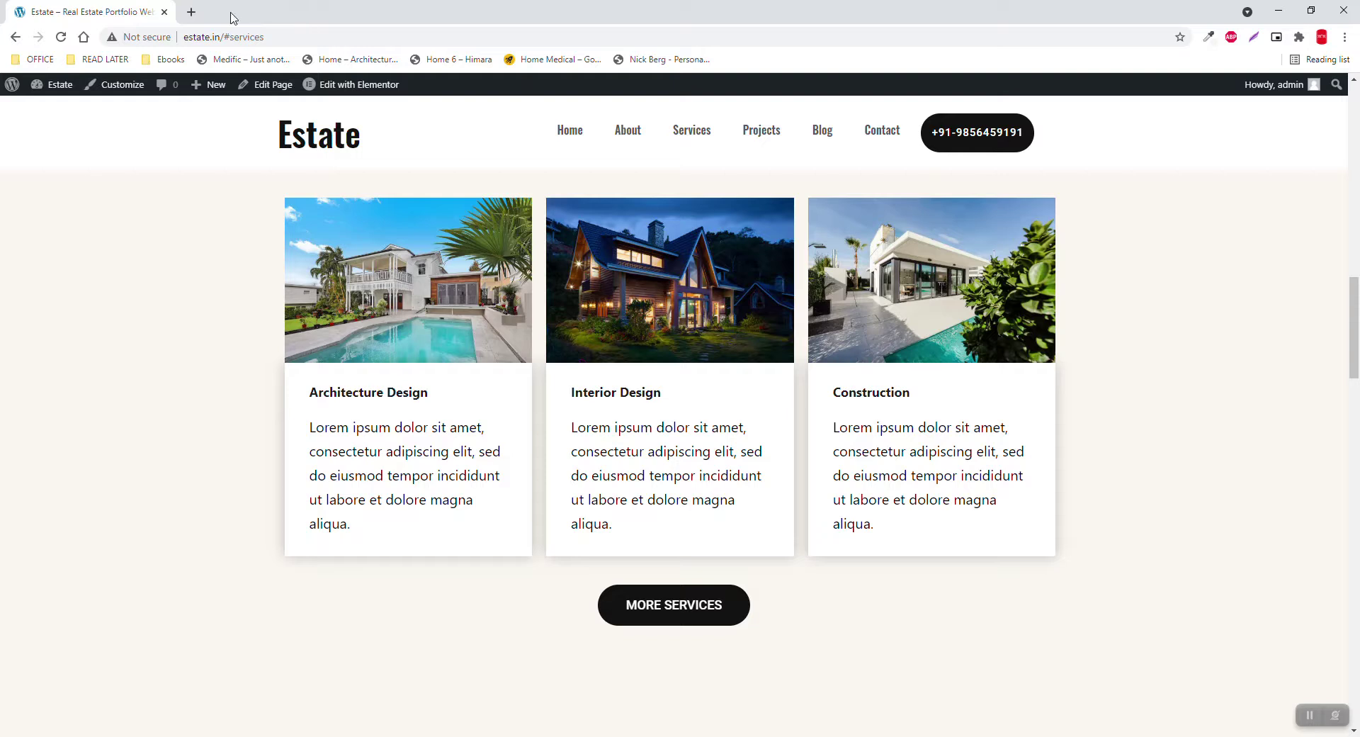
pyautogui.doubleClick(225, 37)
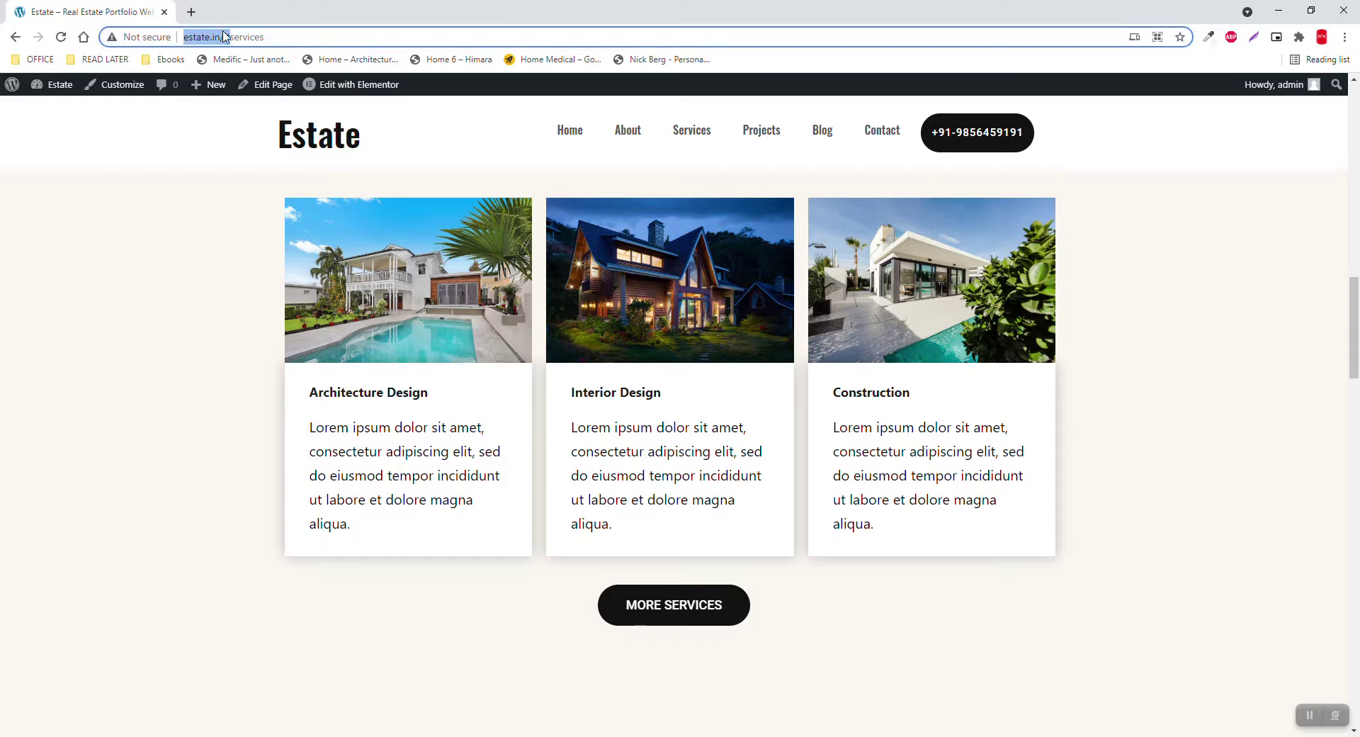
pyautogui.moveTo(225, 37); pyautogui.dragTo(237, 39)
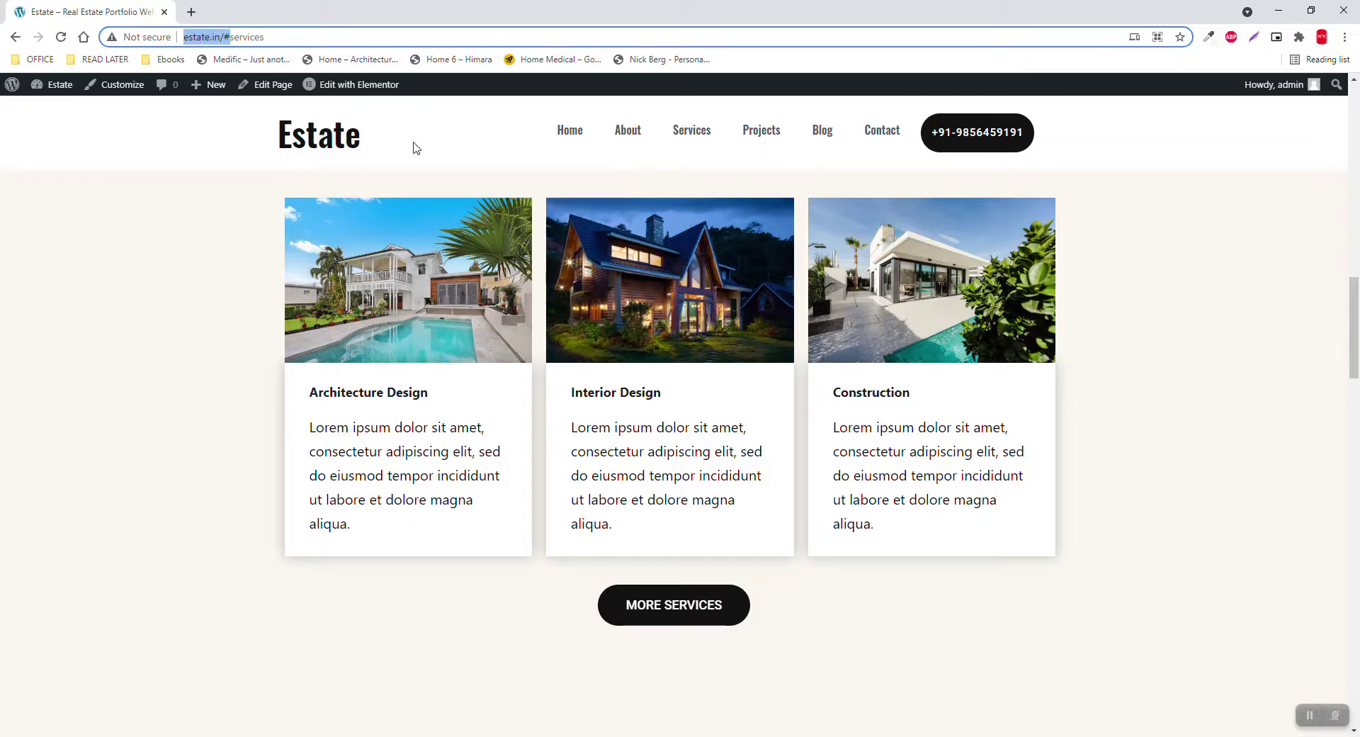
pyautogui.click(225, 38)
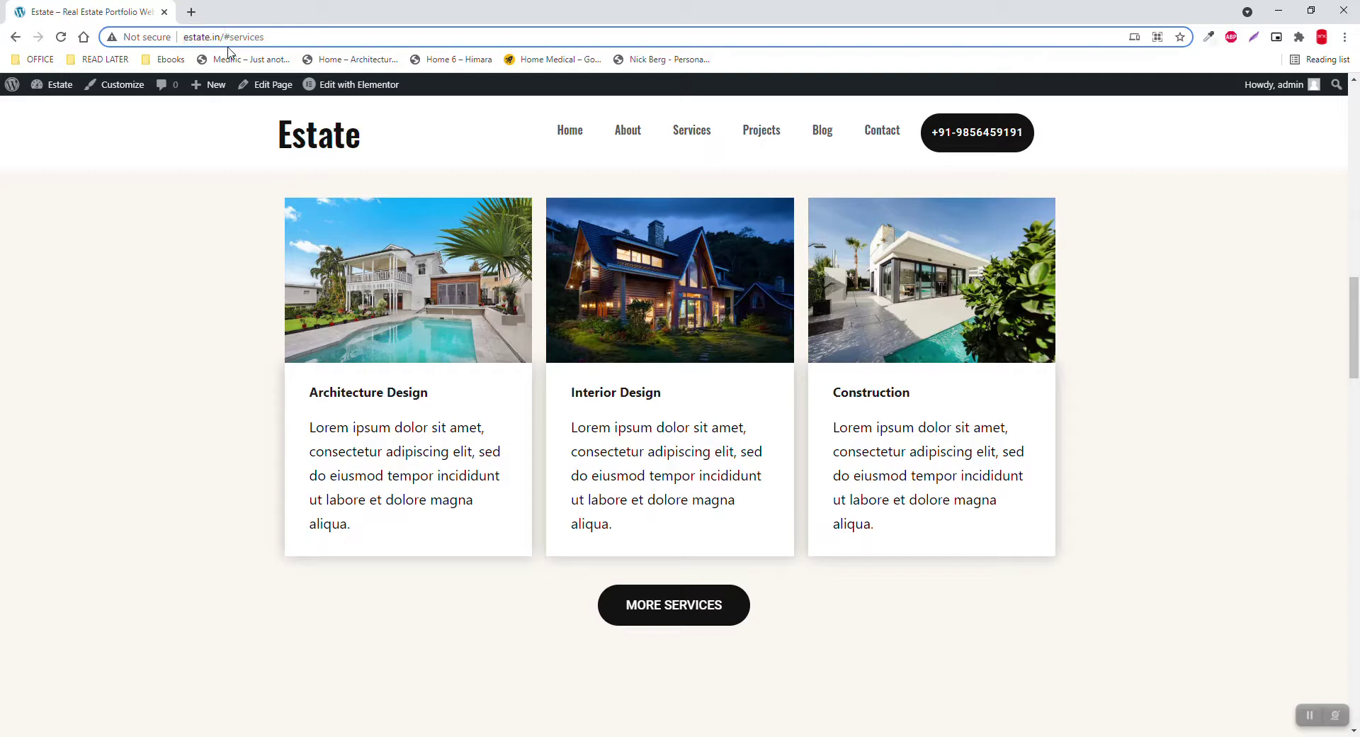
# Step: Edit the address to estate.in/about/#services and select the #services anchor
pyautogui.write('about')
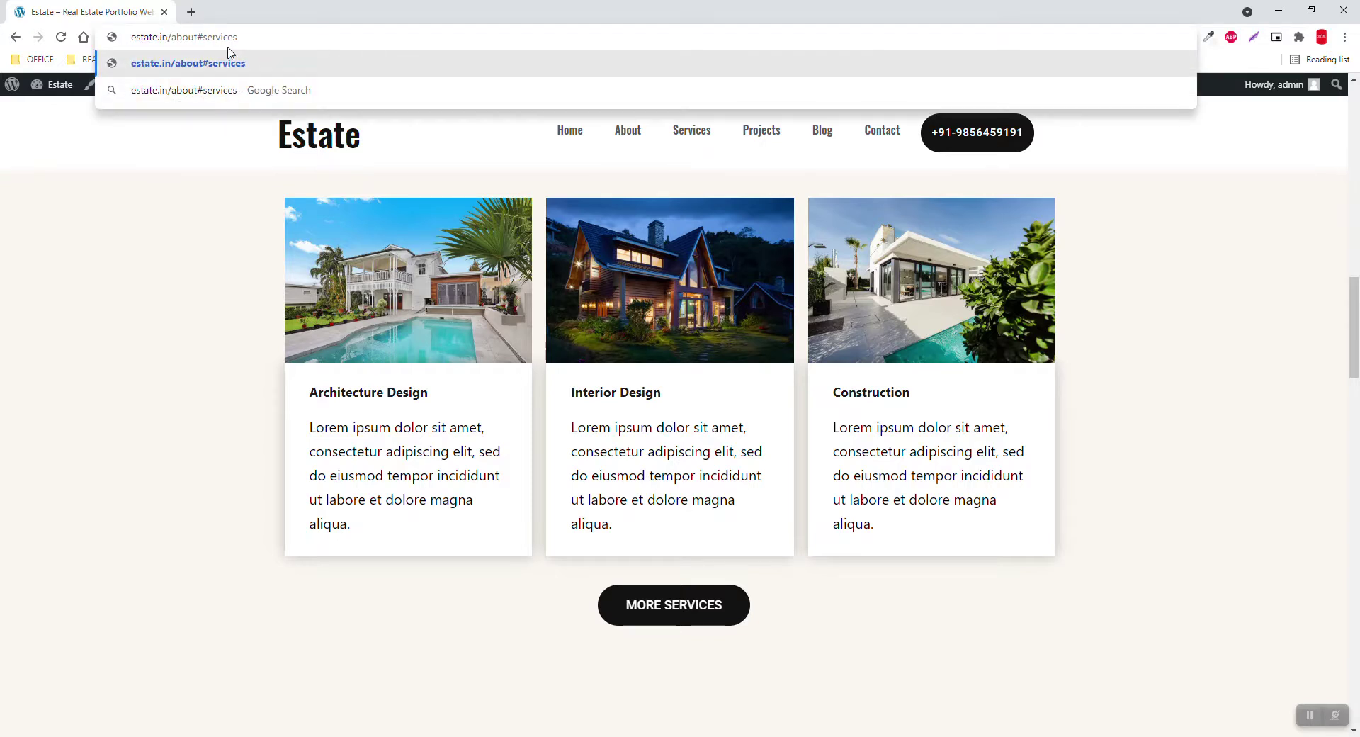
pyautogui.write('/')
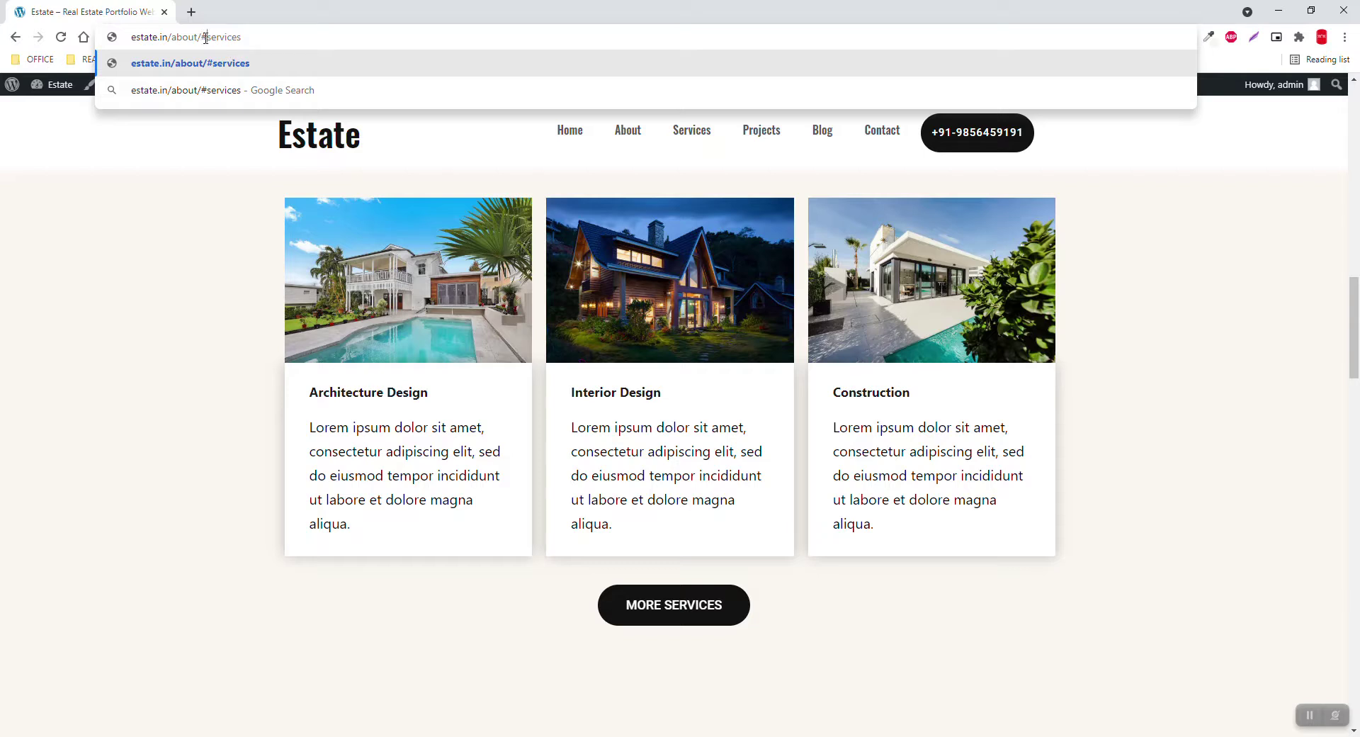
pyautogui.moveTo(200, 38); pyautogui.dragTo(380, 37)
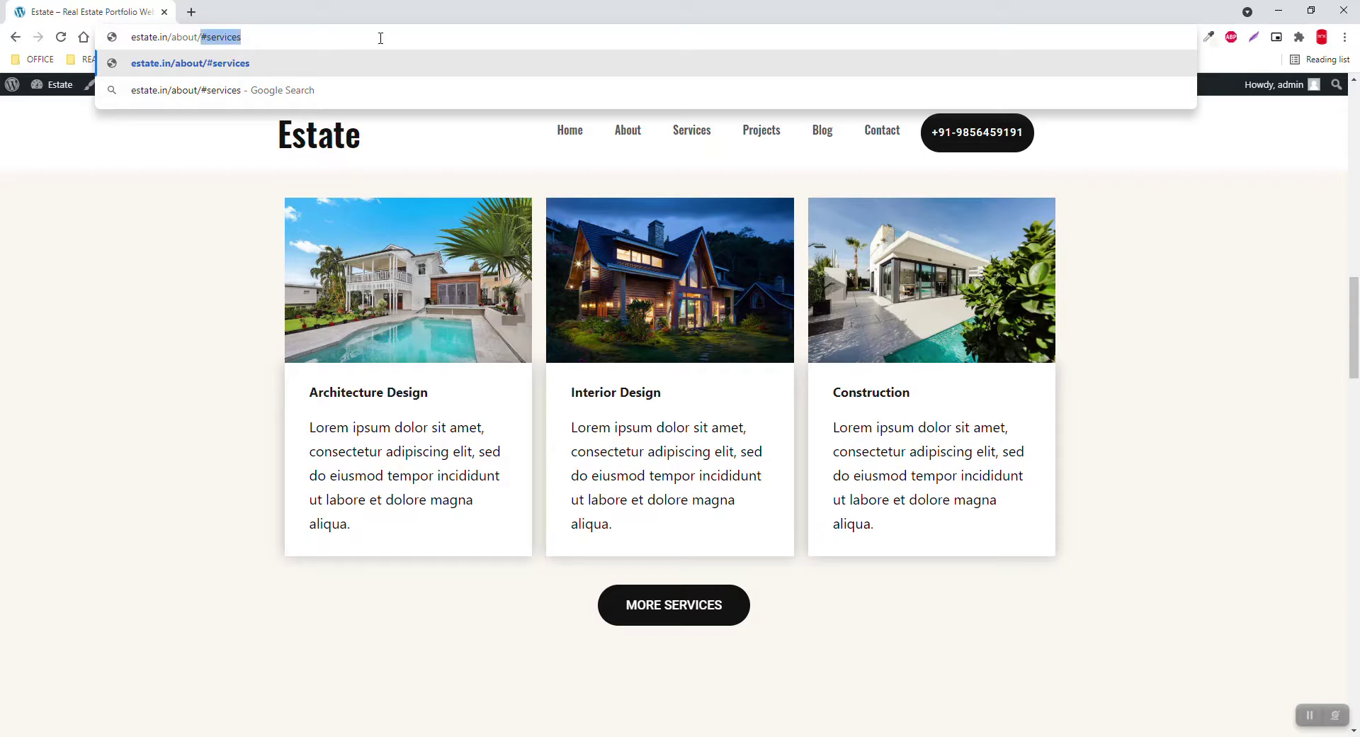